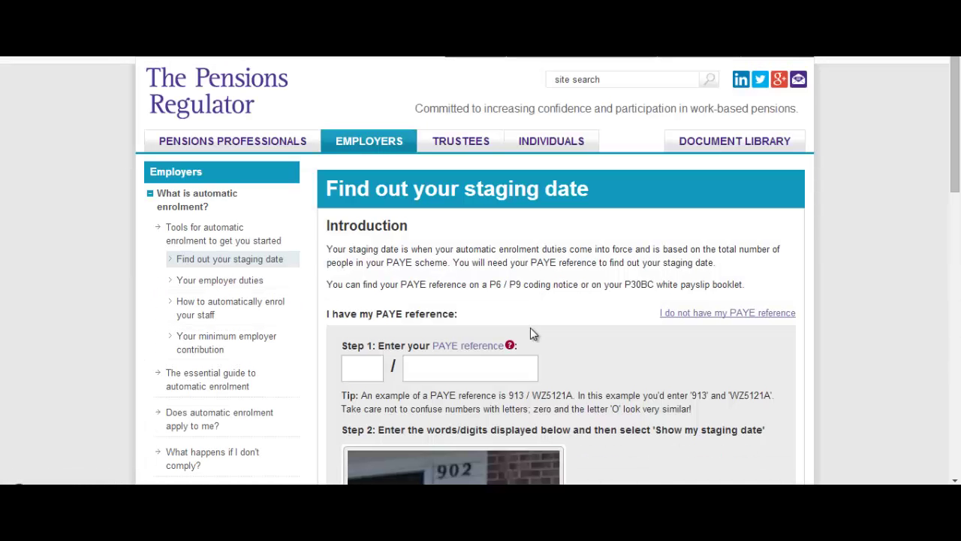
# Set the automatic enrolment staging date to 01/08/2015 on the payroll summary and dismiss the resulting notice
pyautogui.scroll(-2, 532, 333)
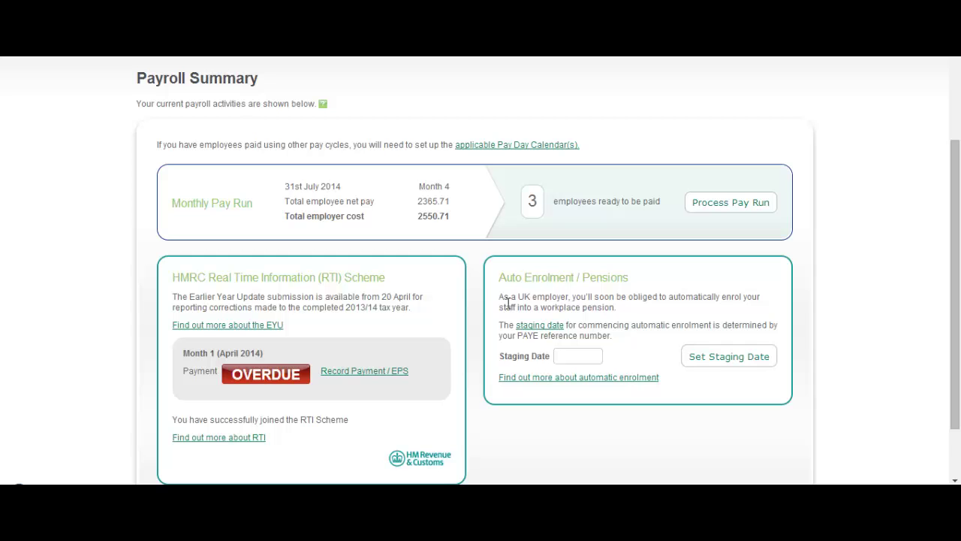
pyautogui.click(577, 355)
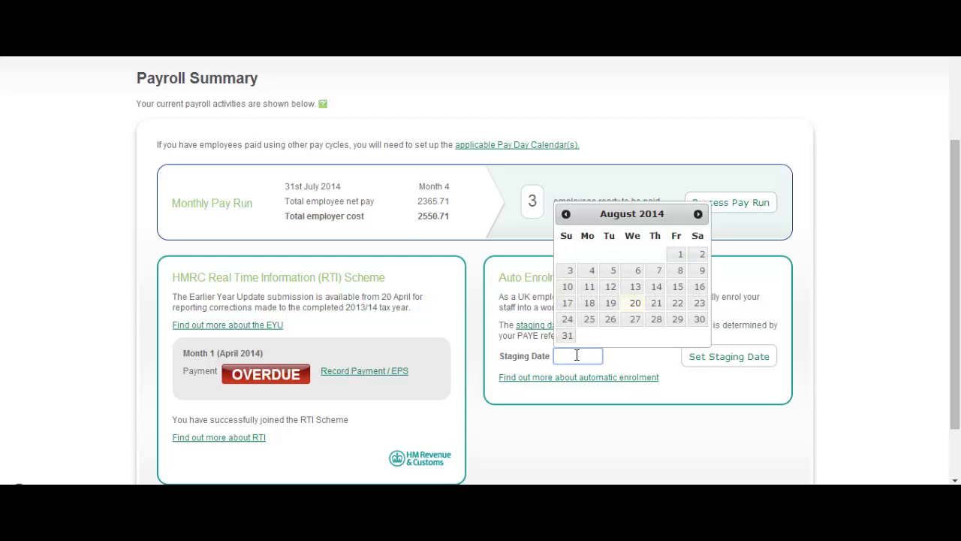
pyautogui.write('01/08/2015')
pyautogui.press('Tab')
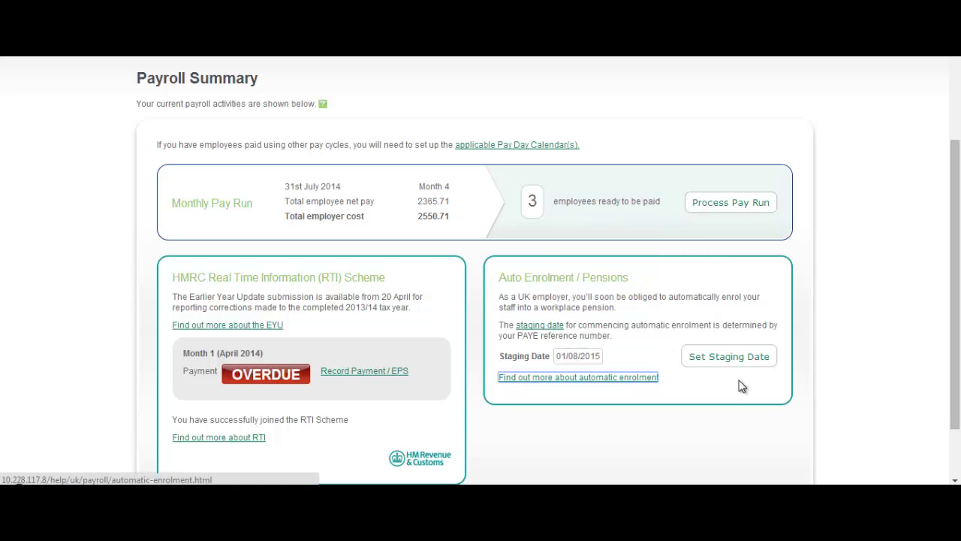
pyautogui.click(736, 359)
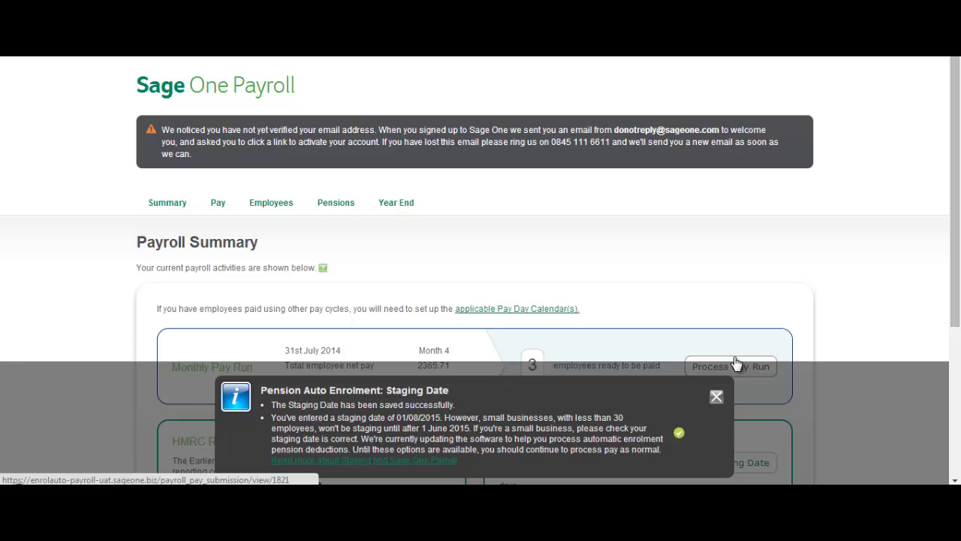
pyautogui.click(716, 396)
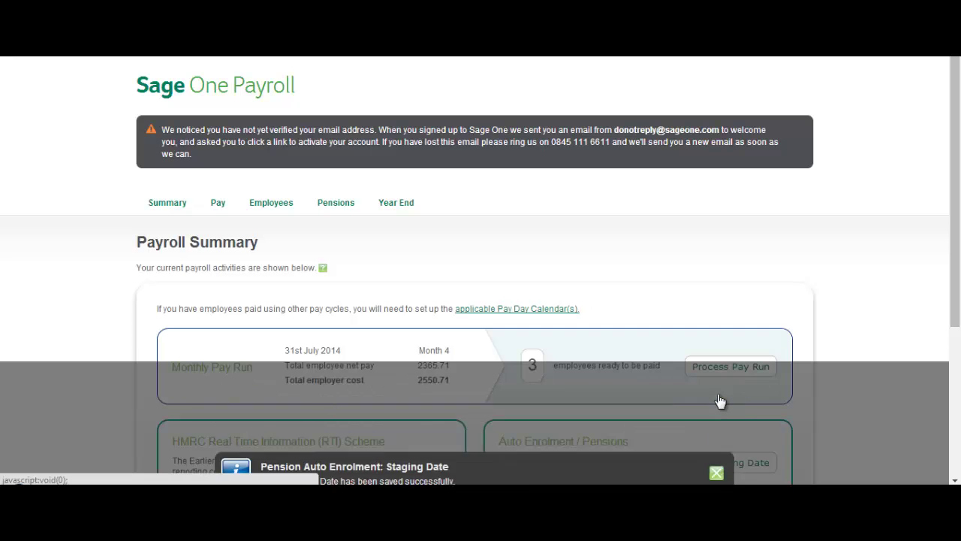
# Open the automatic enrolment preparation page from the payroll summary and look through its preparation steps
pyautogui.scroll(-2, 719, 400)
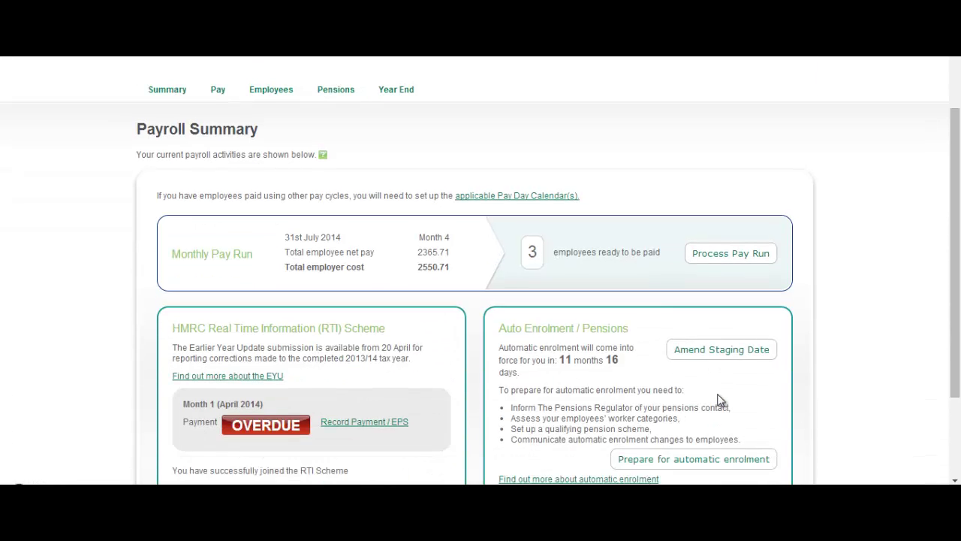
pyautogui.scroll(-2, 719, 400)
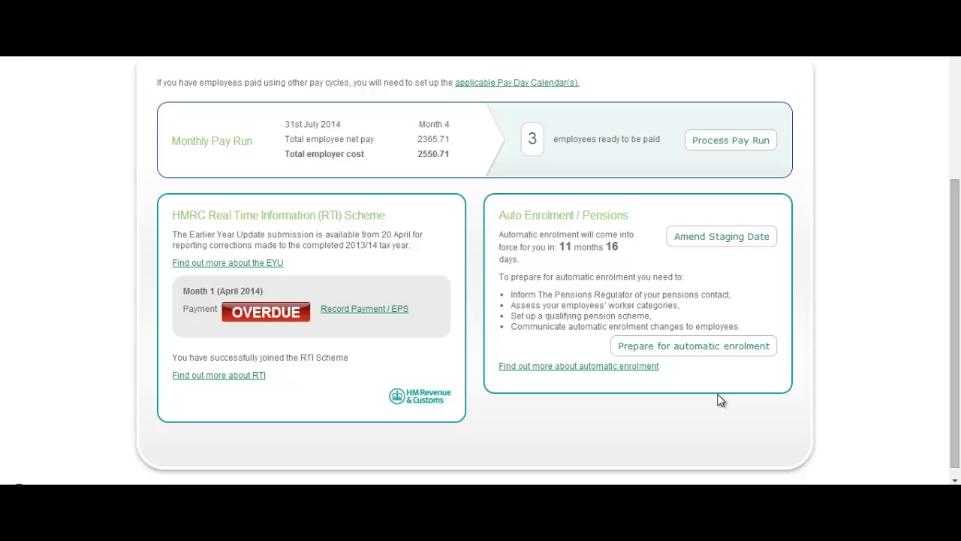
pyautogui.click(689, 353)
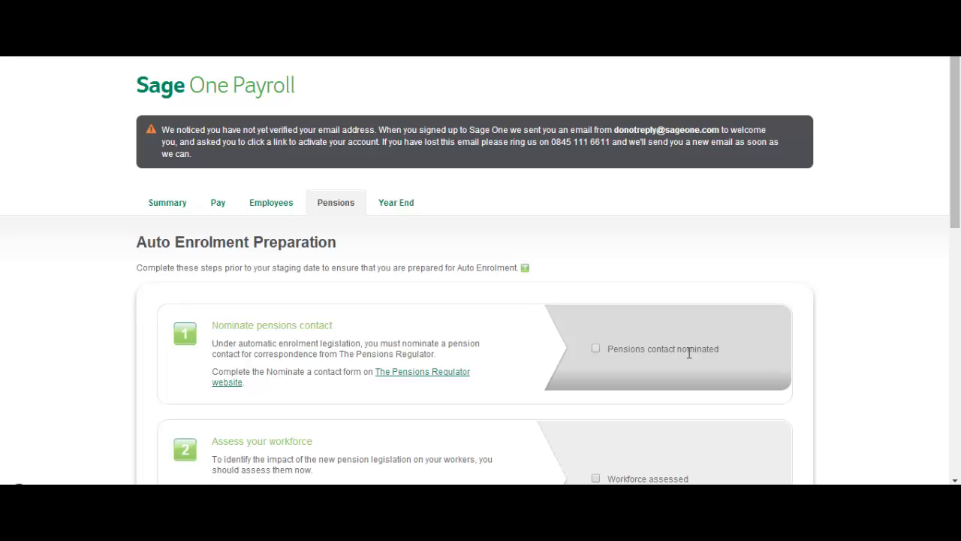
pyautogui.scroll(-3, 689, 352)
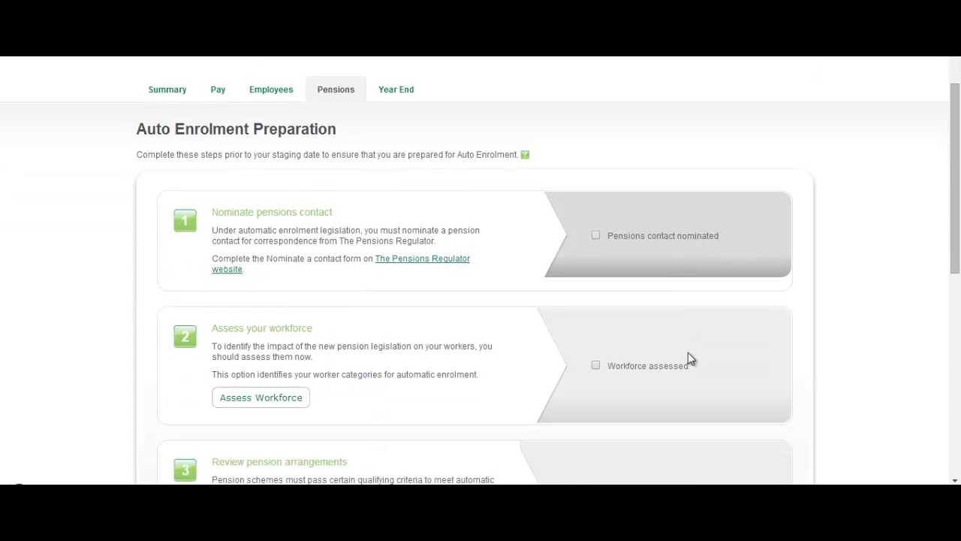
pyautogui.scroll(-4, 689, 353)
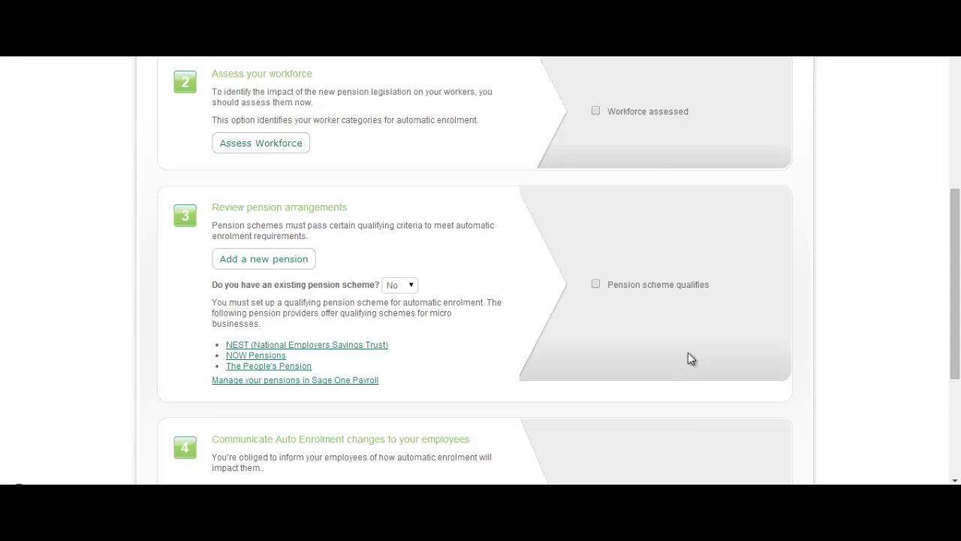
pyautogui.scroll(6, 689, 353)
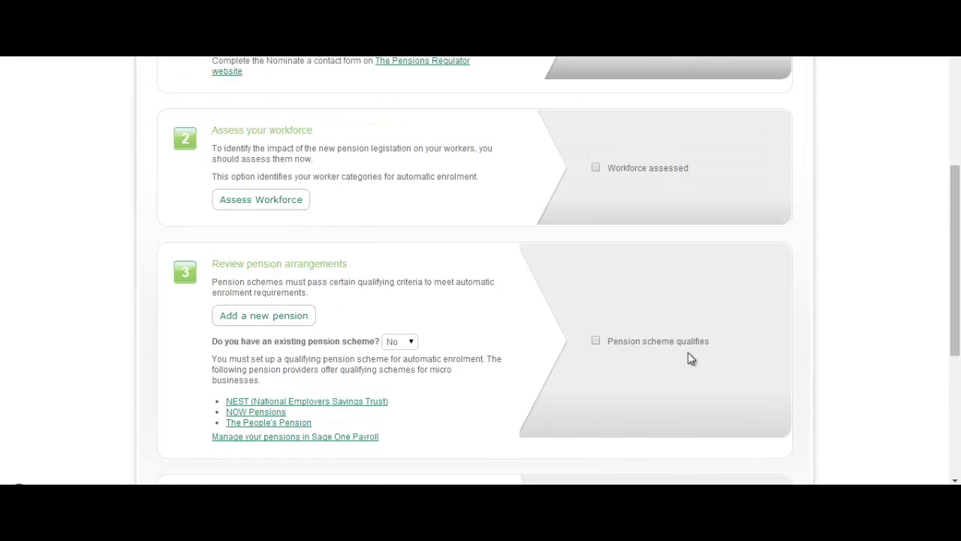
pyautogui.scroll(1, 691, 358)
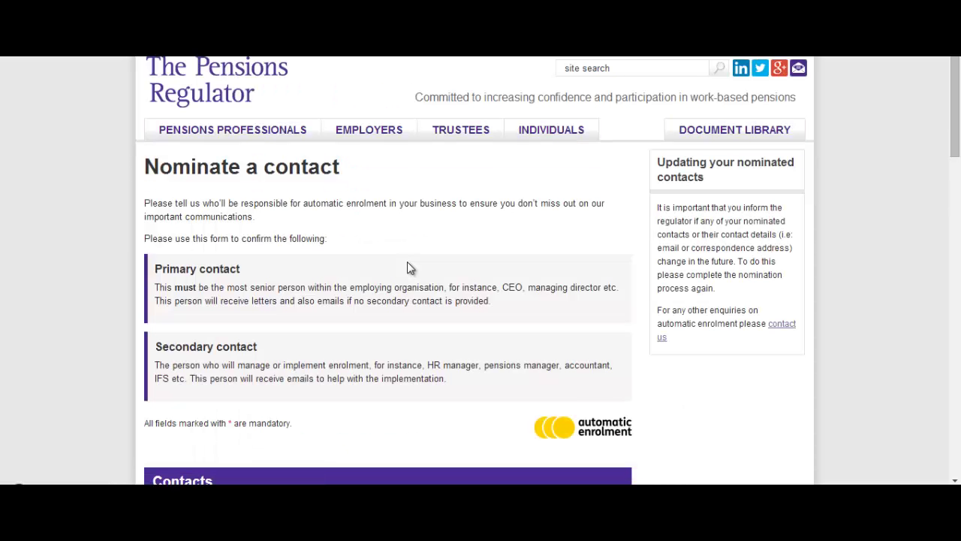
# Review The Pensions Regulator's Nominate a contact form and mark the pensions contact as nominated in the preparation checklist
pyautogui.scroll(-4, 408, 263)
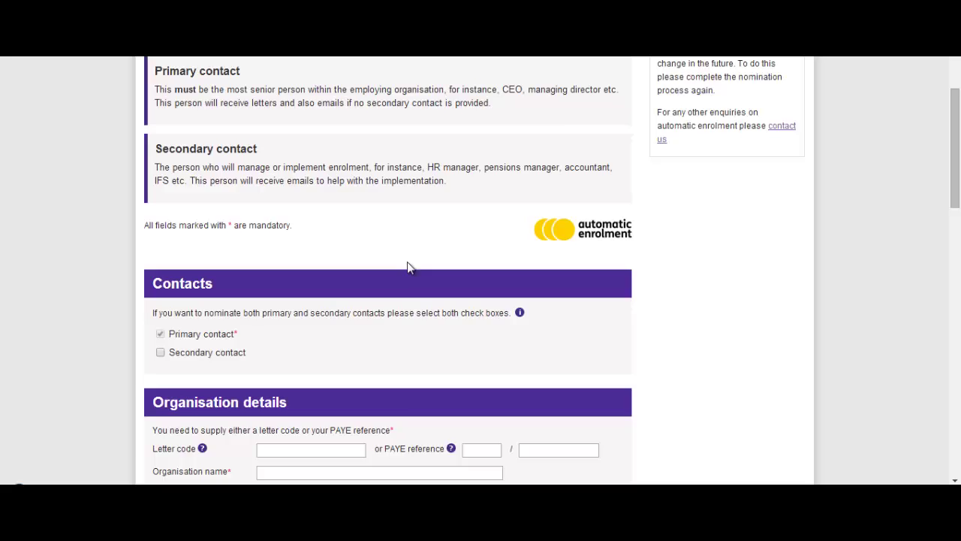
pyautogui.scroll(-3, 408, 262)
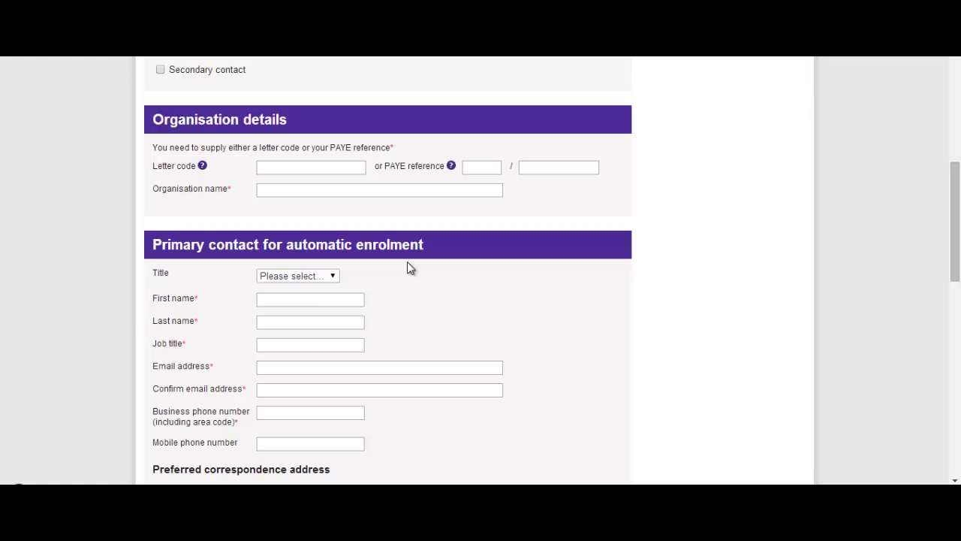
pyautogui.scroll(-1, 407, 262)
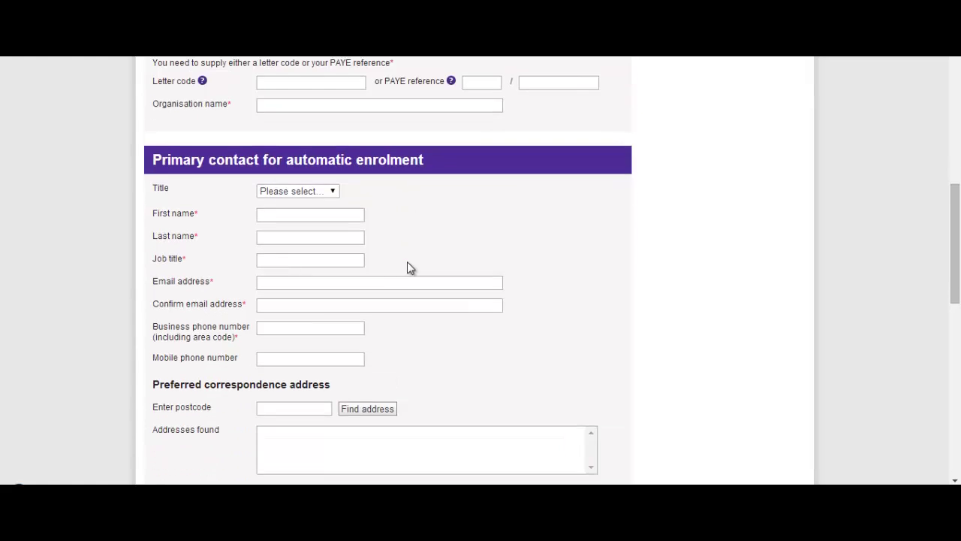
pyautogui.scroll(1, 407, 262)
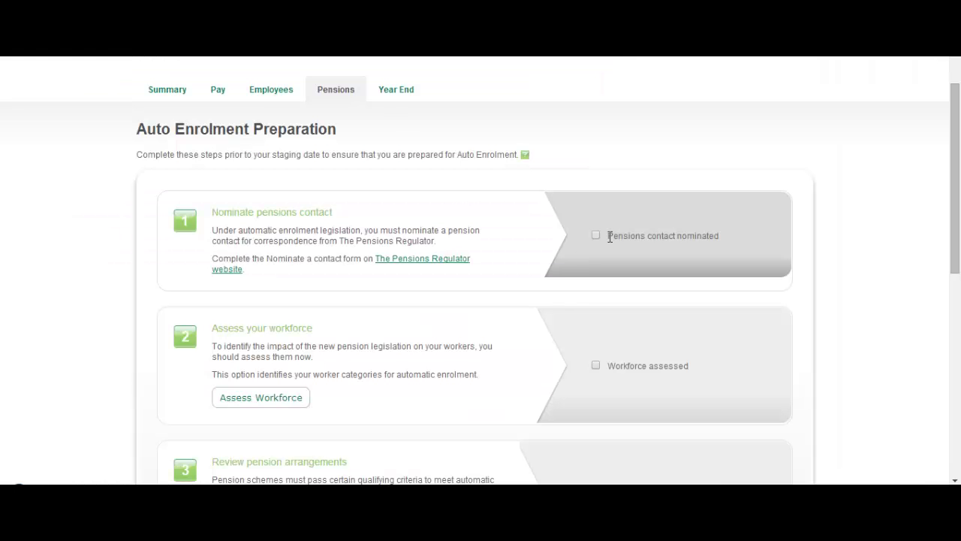
pyautogui.click(596, 236)
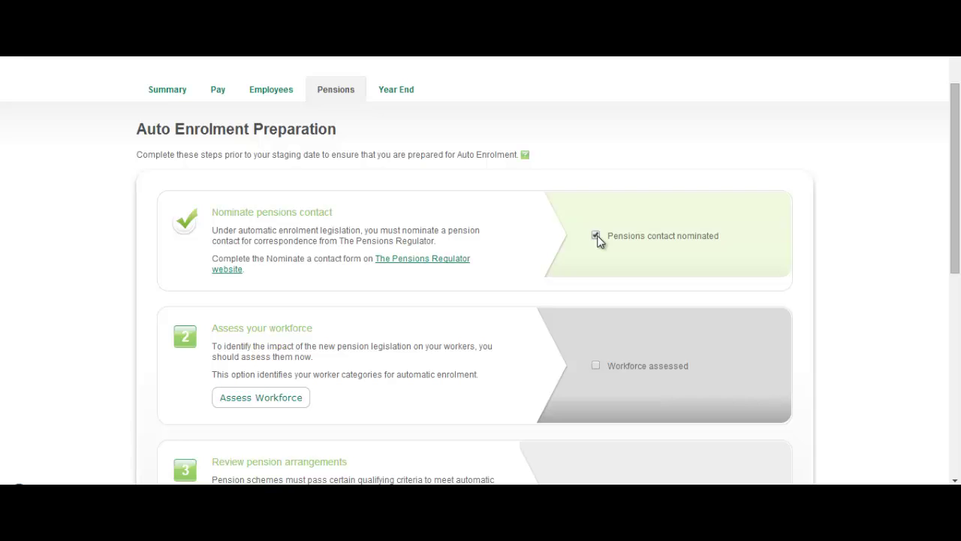
# Review the employees' worker categories in the workforce assessment, return to the preparations page and mark the workforce as assessed
pyautogui.scroll(-3, 597, 235)
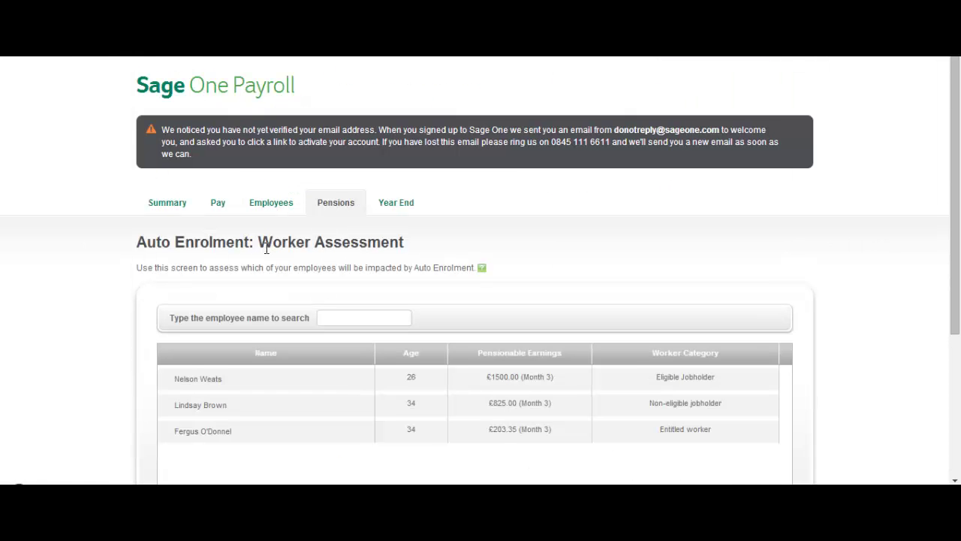
pyautogui.scroll(-1, 267, 254)
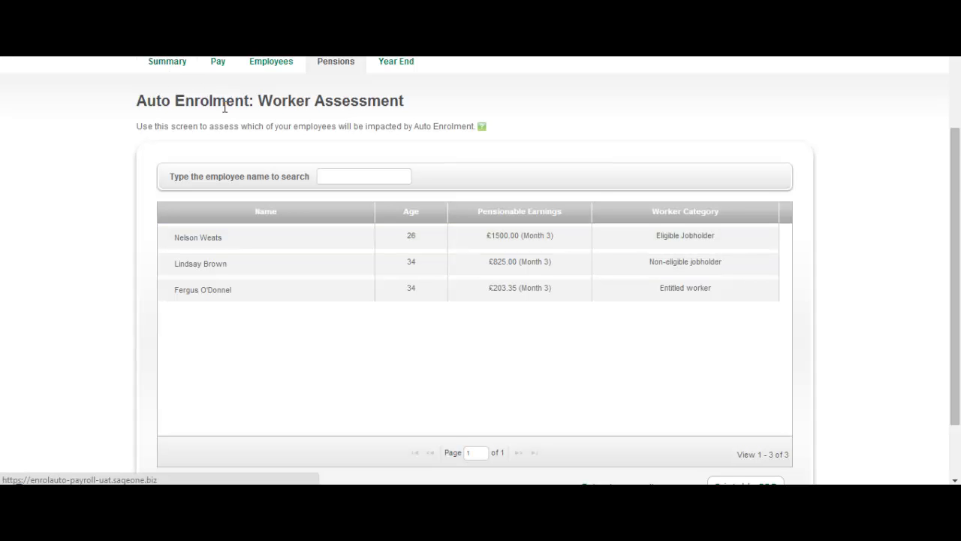
pyautogui.scroll(-1, 224, 107)
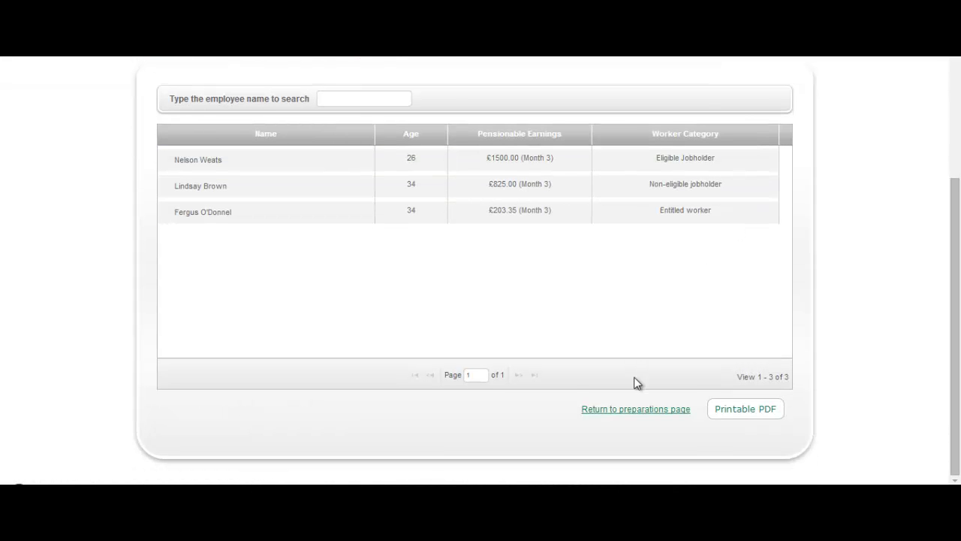
pyautogui.click(631, 411)
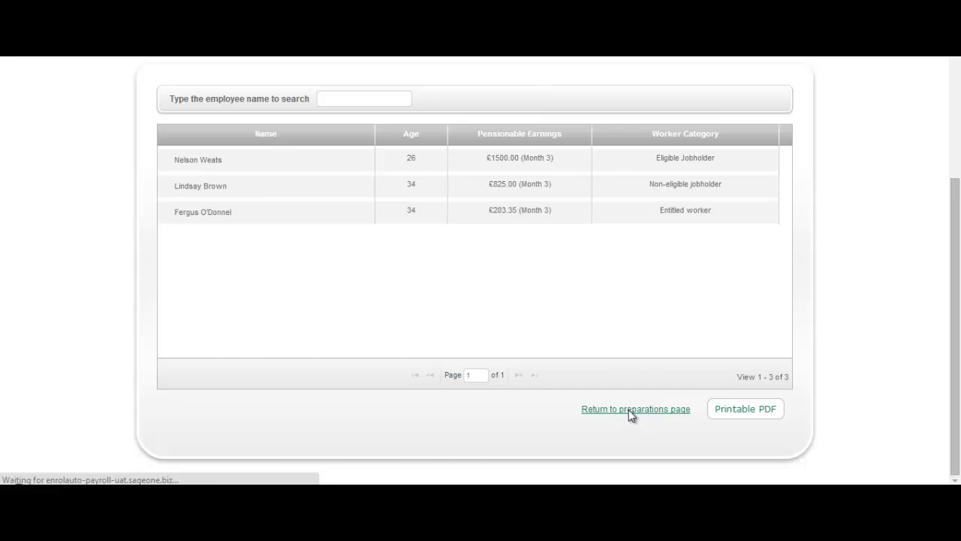
pyautogui.scroll(-3, 629, 410)
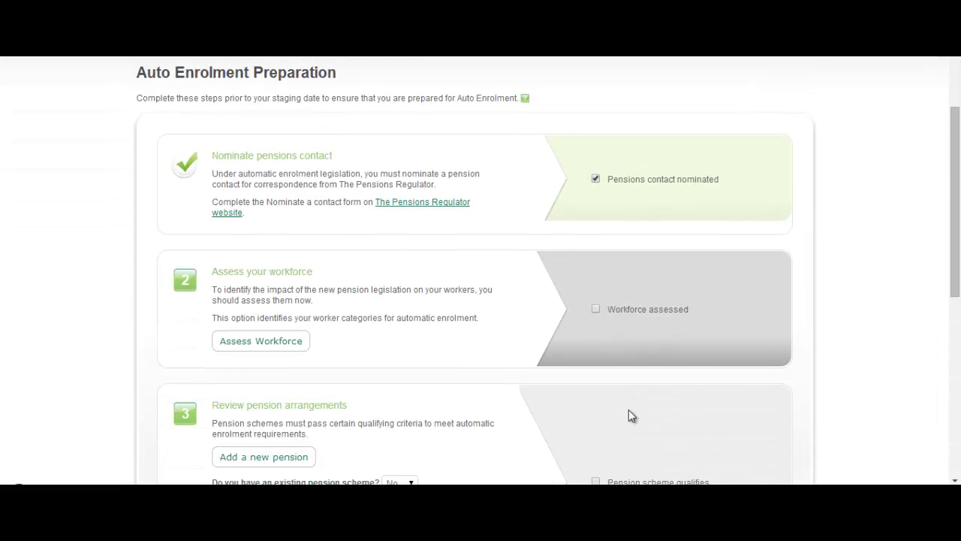
pyautogui.click(596, 281)
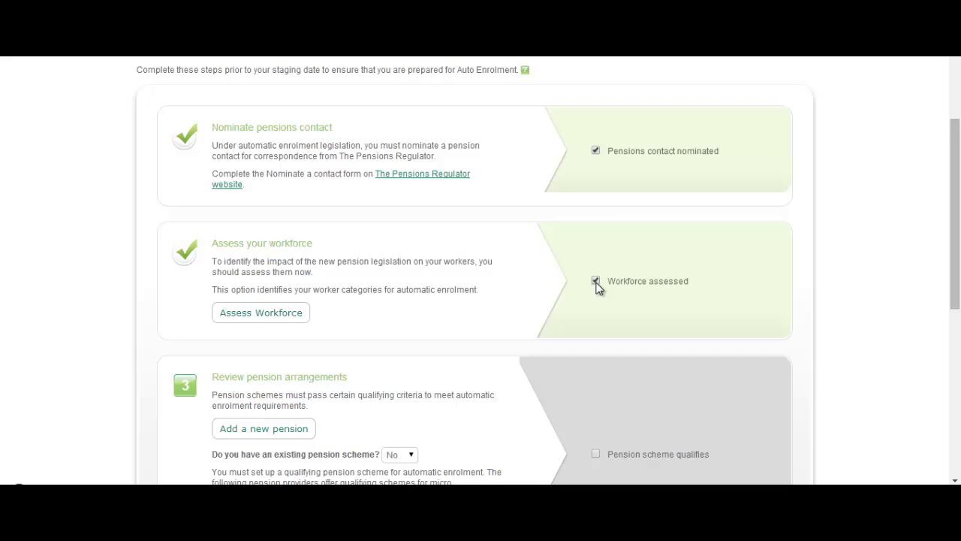
# Open the existing pension "A Pension Provider" from the pension arrangements and review its scheme details
pyautogui.scroll(-3, 597, 287)
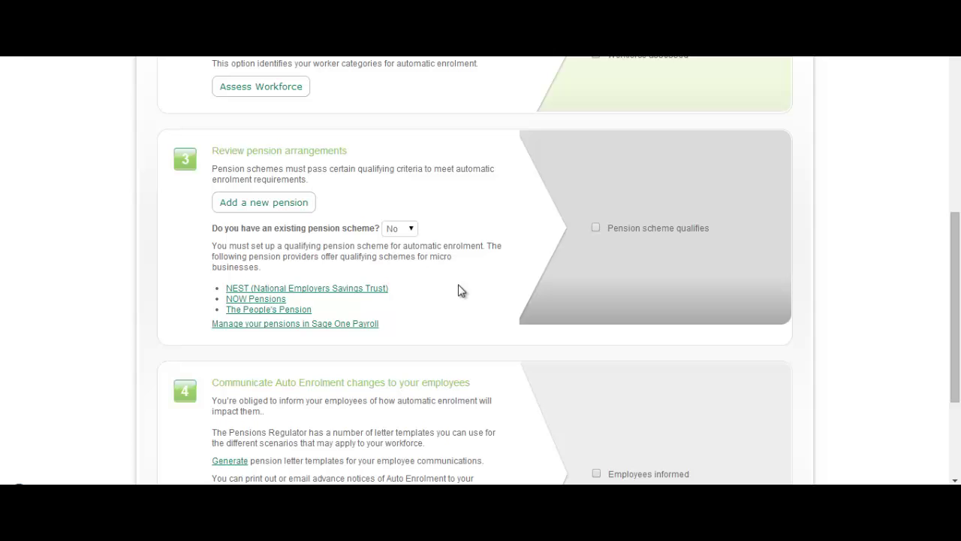
pyautogui.click(253, 201)
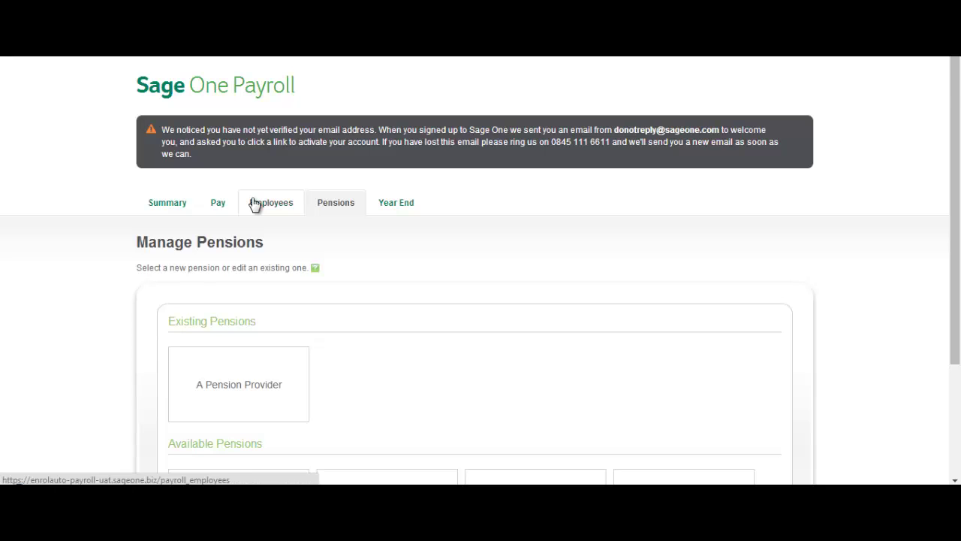
pyautogui.scroll(-2, 255, 204)
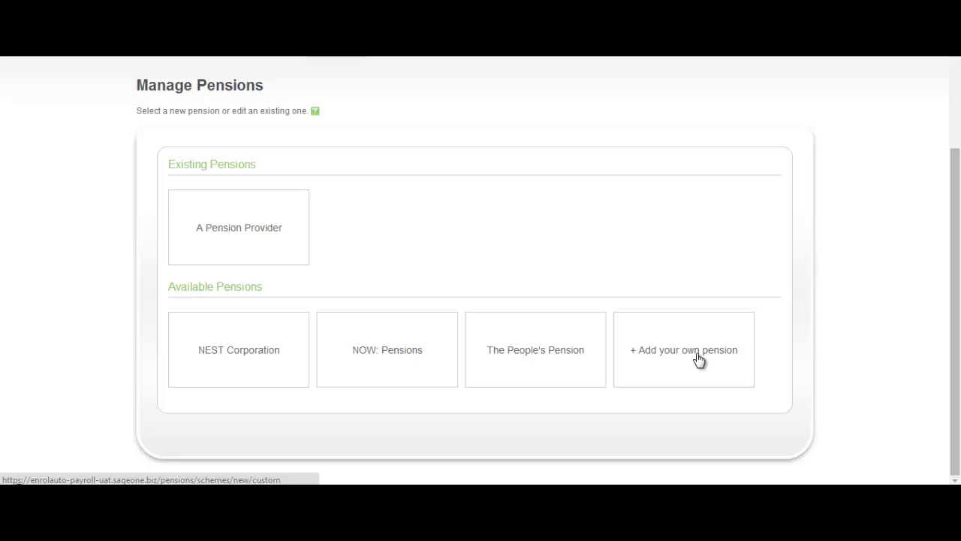
pyautogui.click(246, 229)
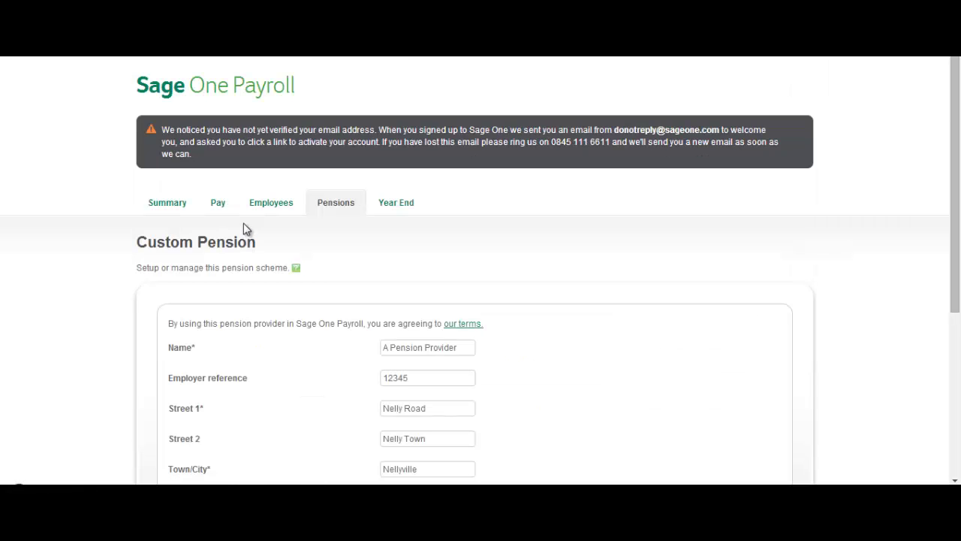
pyautogui.scroll(-3, 243, 223)
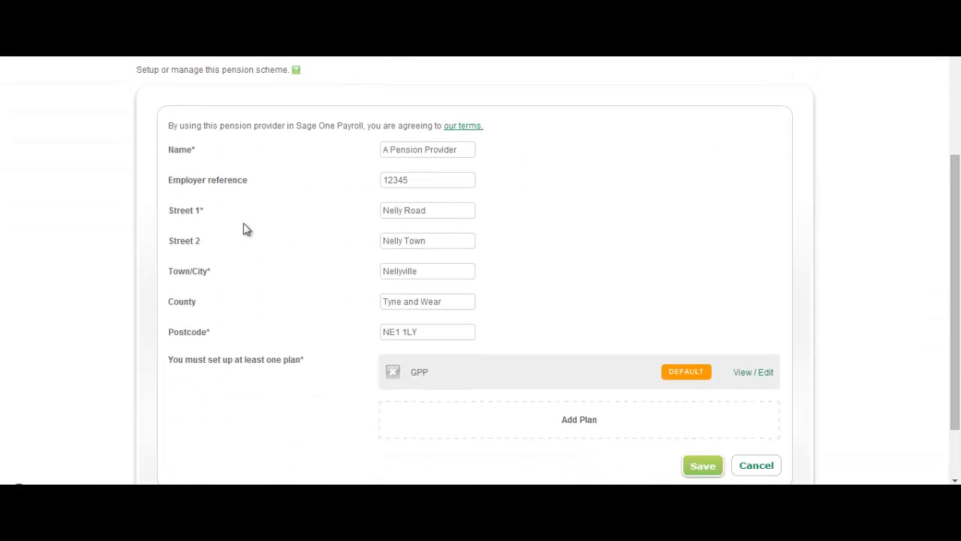
pyautogui.scroll(-1, 243, 229)
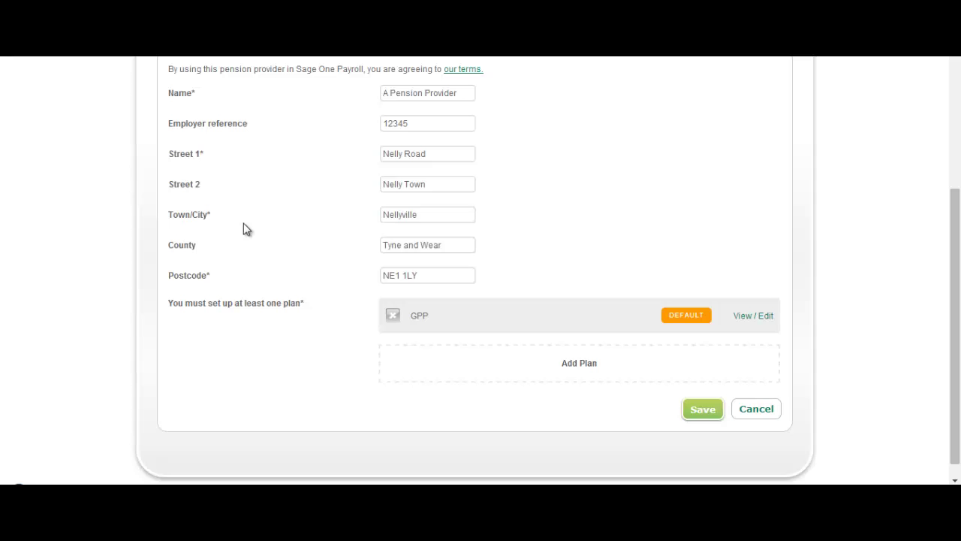
# Examine the GPP plan's settings, including the contribution rate and earnings basis options, and close the plan without saving
pyautogui.click(760, 316)
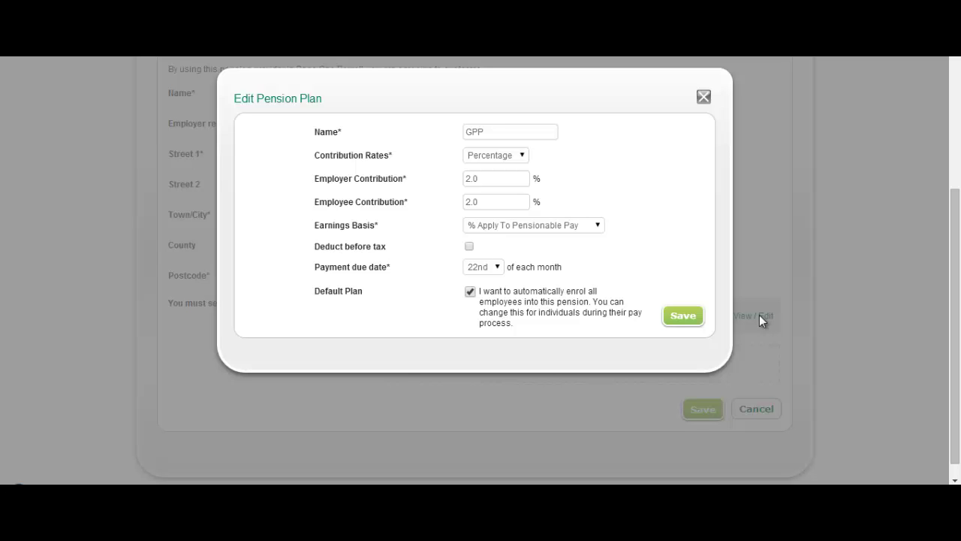
pyautogui.click(525, 157)
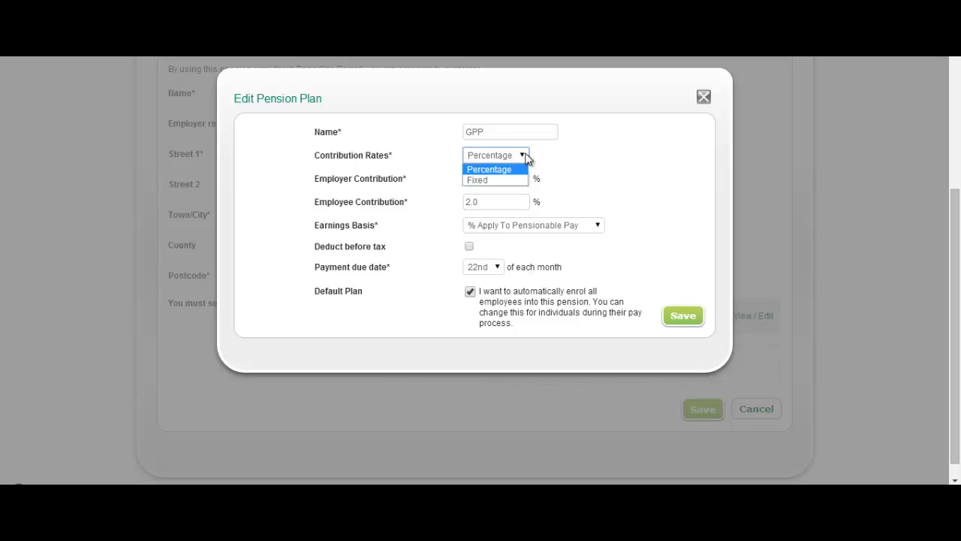
pyautogui.click(526, 157)
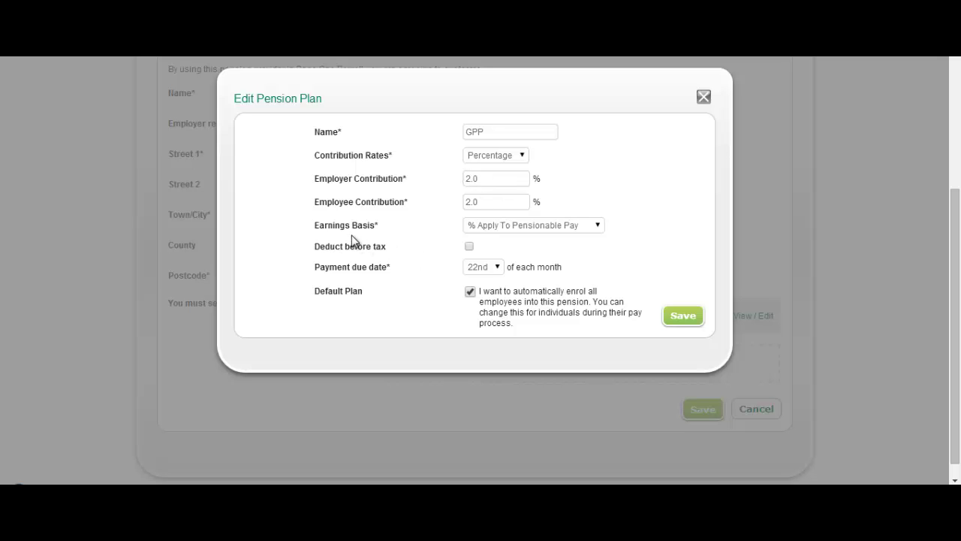
pyautogui.click(601, 227)
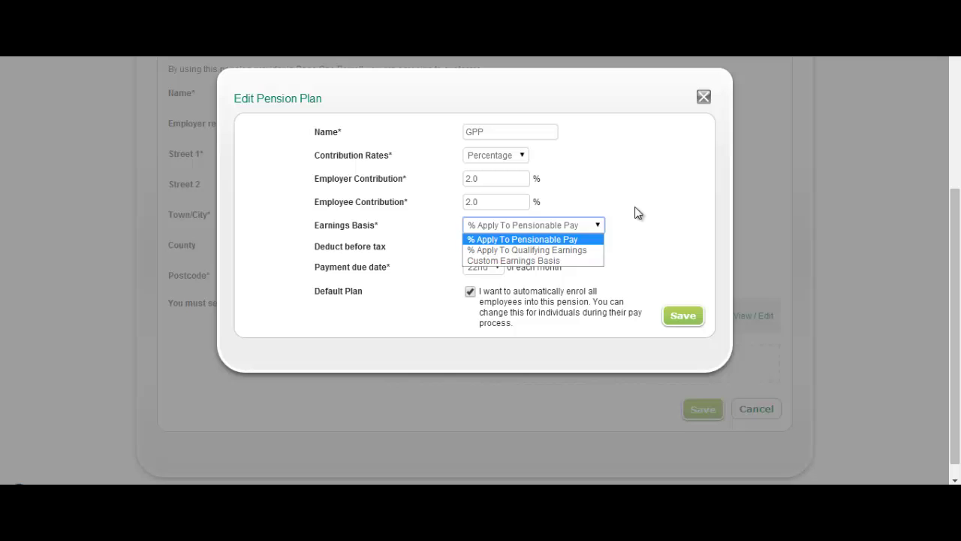
pyautogui.click(636, 213)
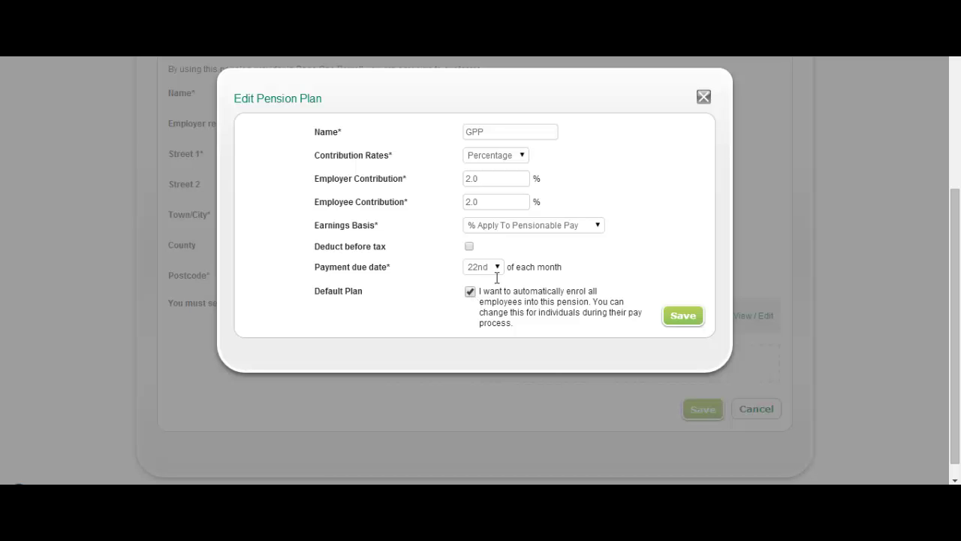
pyautogui.click(704, 99)
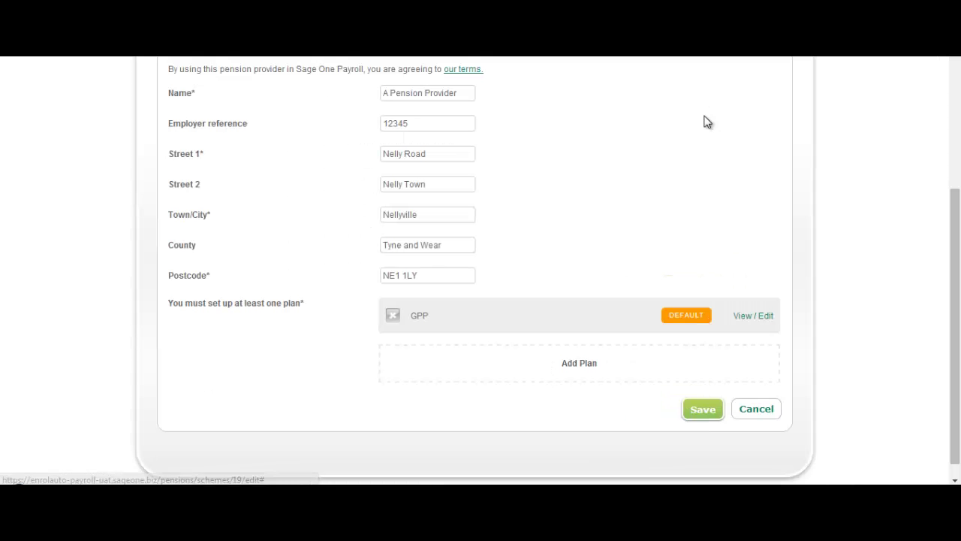
# Save the "A Pension Provider" scheme and mark the pension scheme as qualifying in the preparation checklist
pyautogui.click(695, 414)
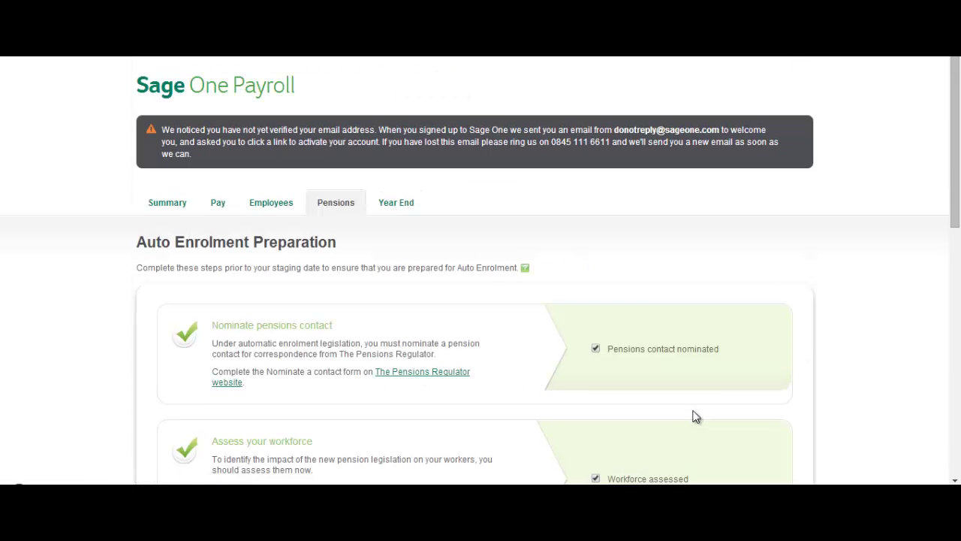
pyautogui.scroll(-5, 697, 417)
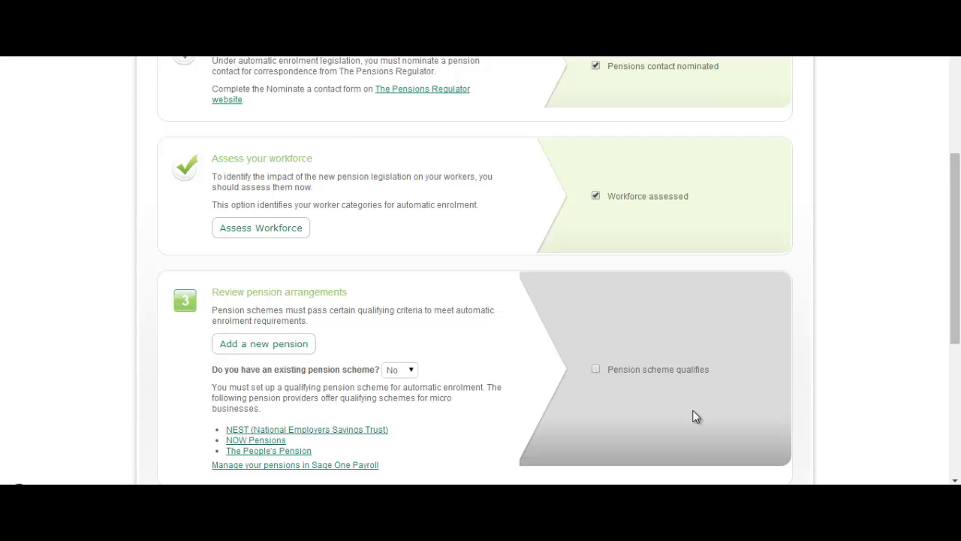
pyautogui.scroll(-1, 696, 417)
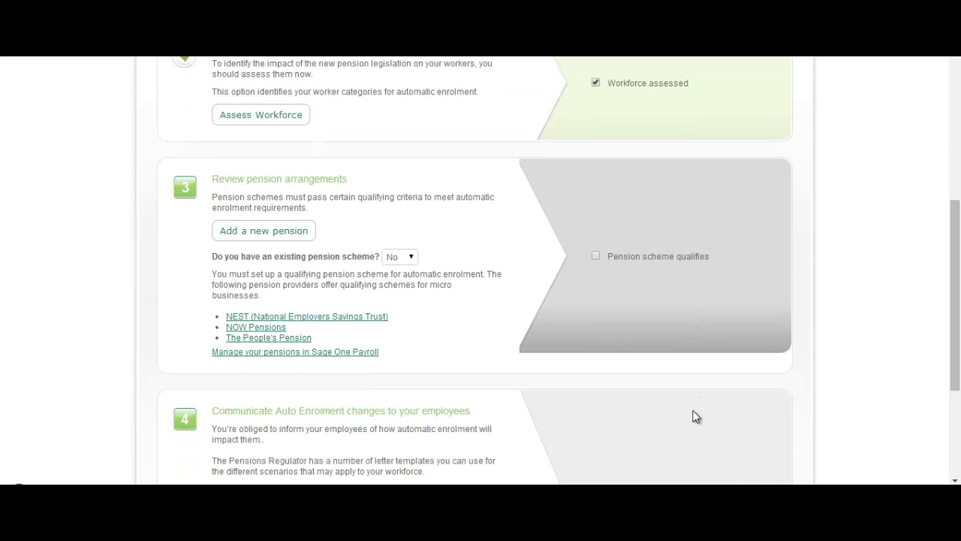
pyautogui.click(596, 256)
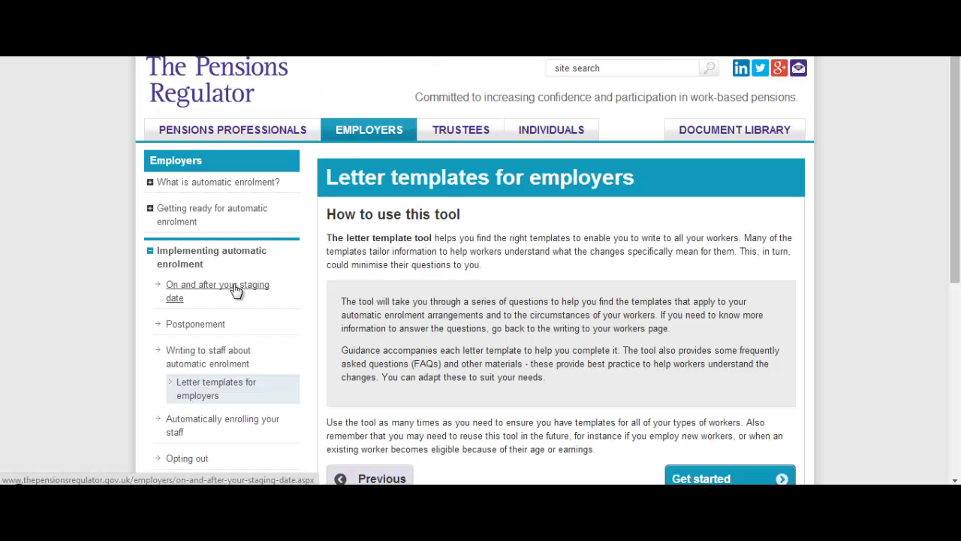
# Review The Pensions Regulator's letter templates page, return to the checklist and open the printable auto enrolment letter for the third listed employee
pyautogui.scroll(-3, 235, 291)
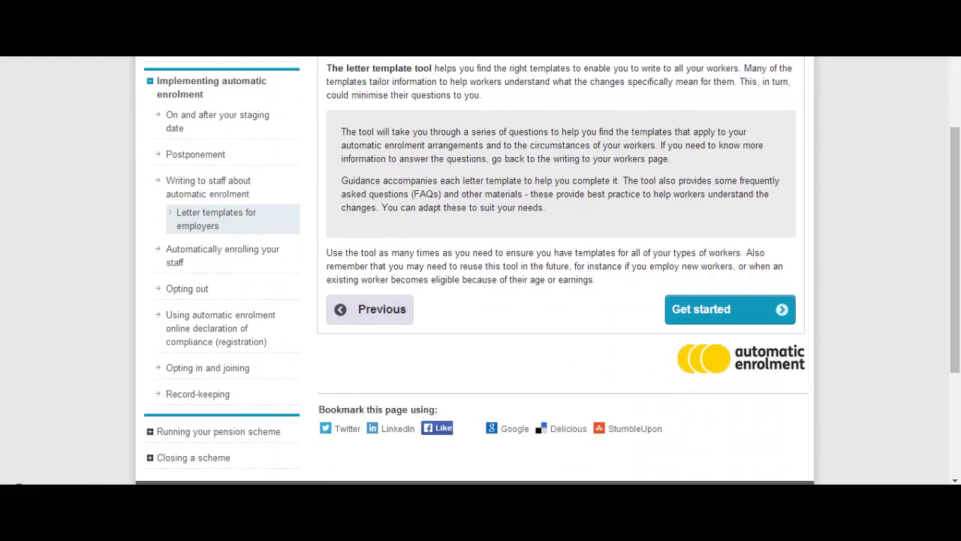
pyautogui.hotkey('ctrl', 'w')
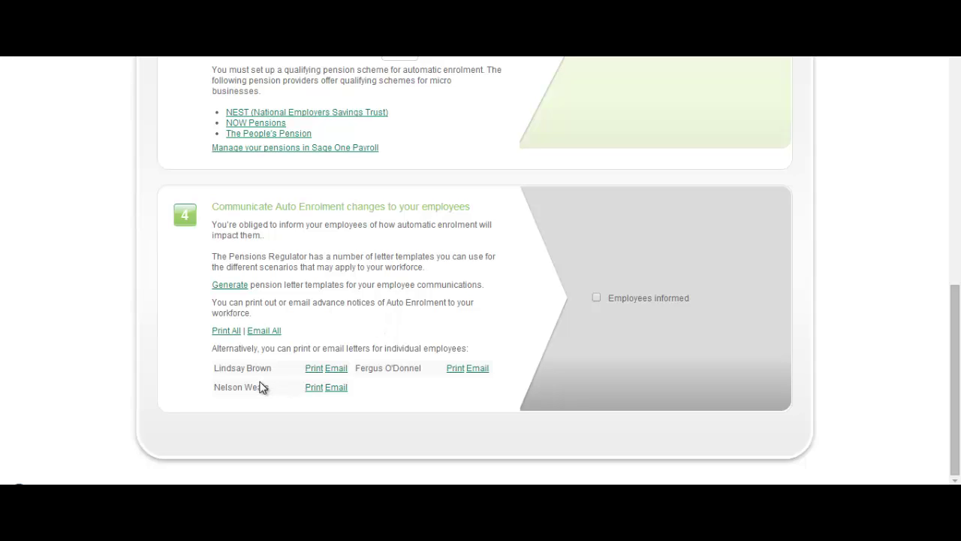
pyautogui.click(314, 387)
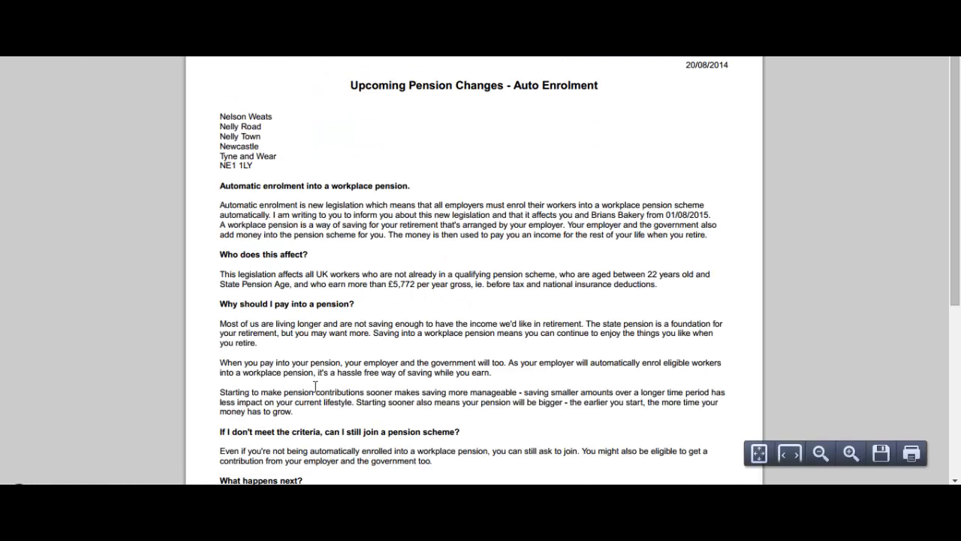